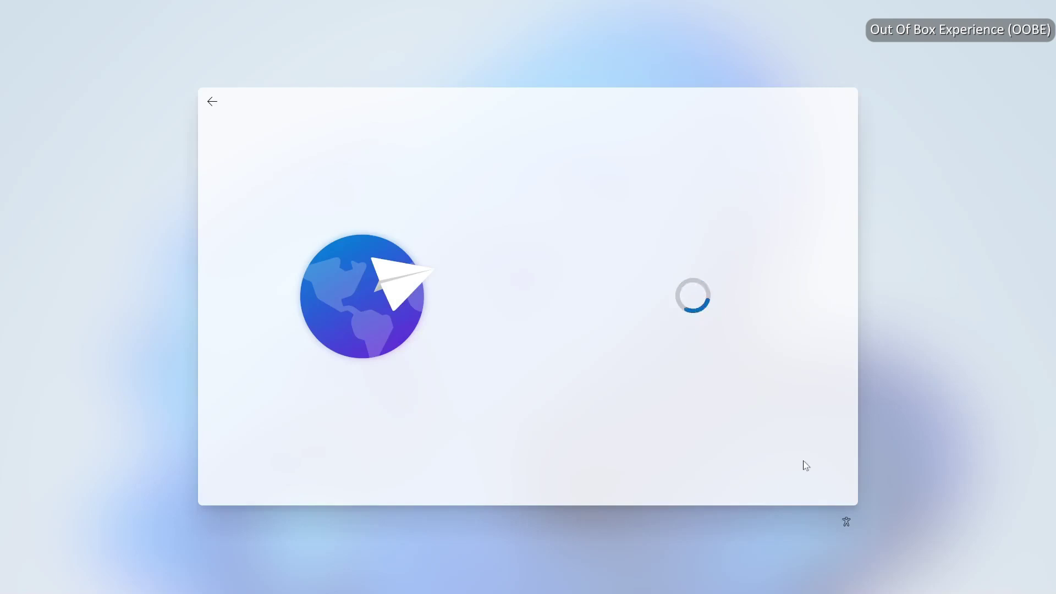
Accept the suggested keyboard layout and skip adding a second layout
click(803, 462)
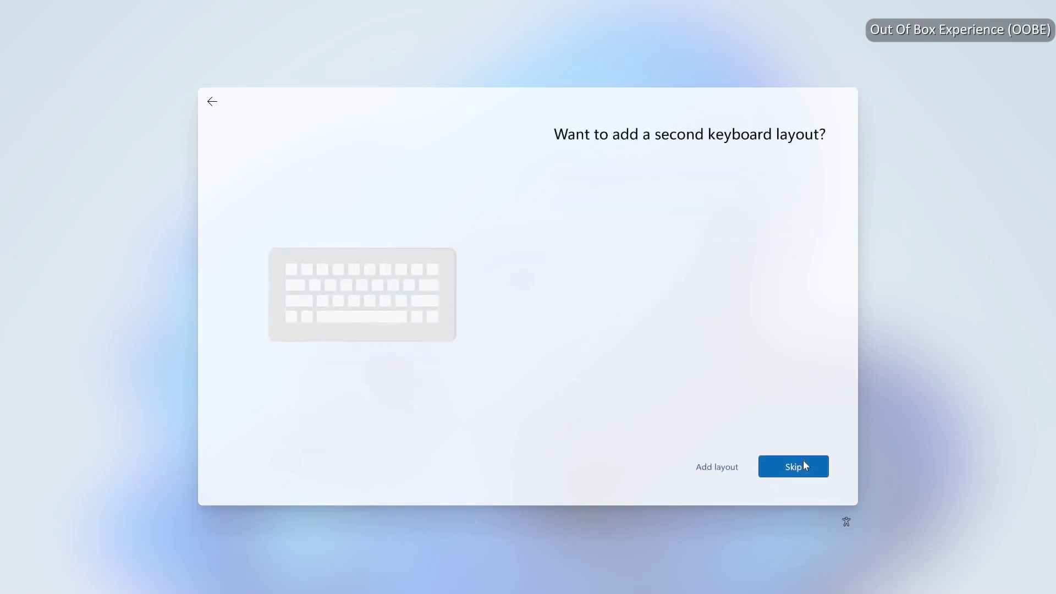
click(803, 463)
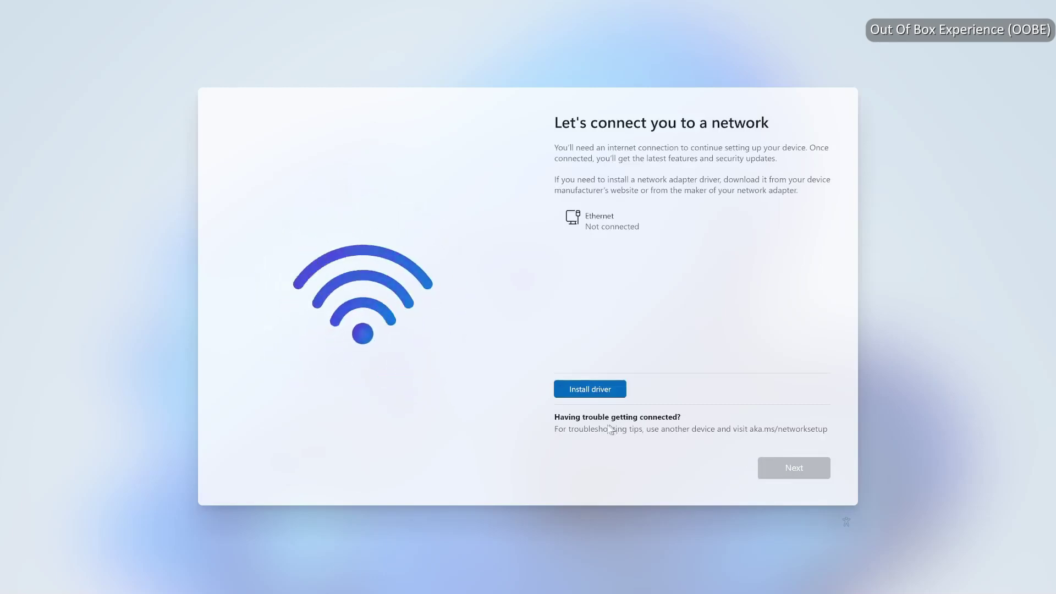
Install the network driver from the KillerSuite folder on MSI DISK (E:)
click(608, 399)
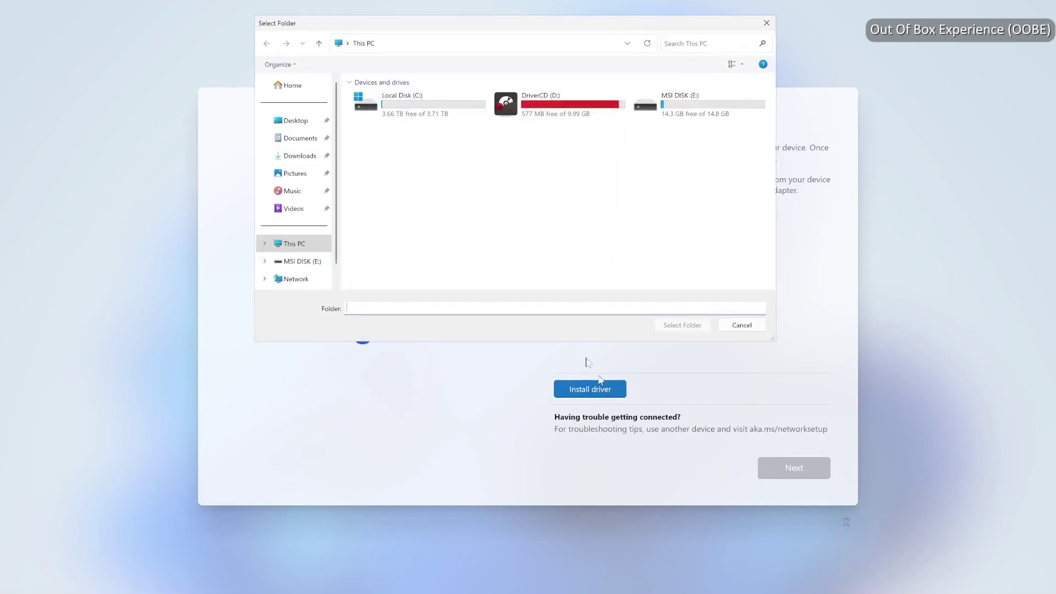
click(689, 116)
double_click(689, 116)
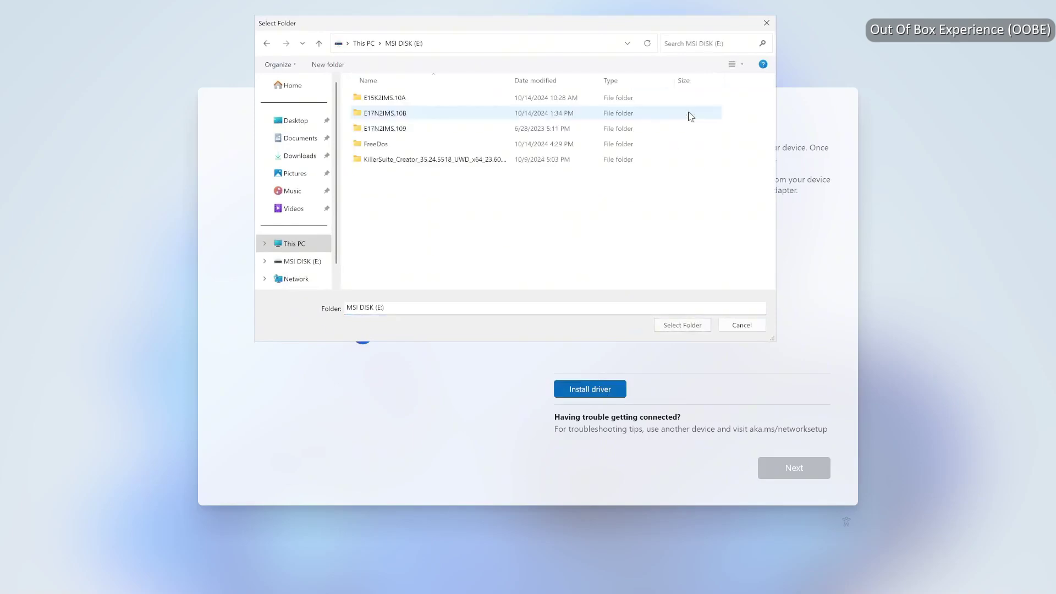
double_click(461, 161)
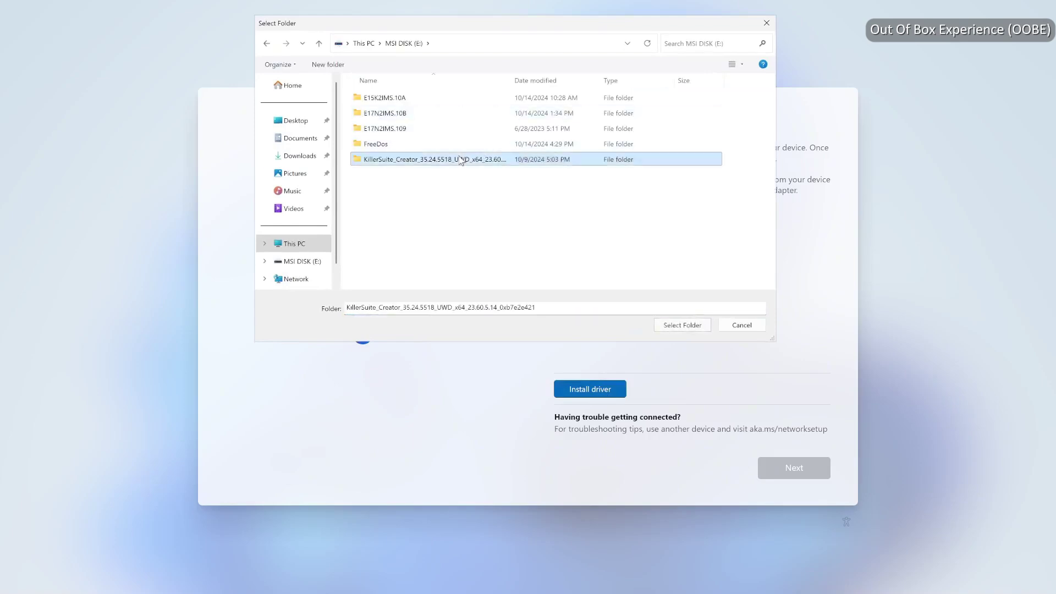
click(441, 101)
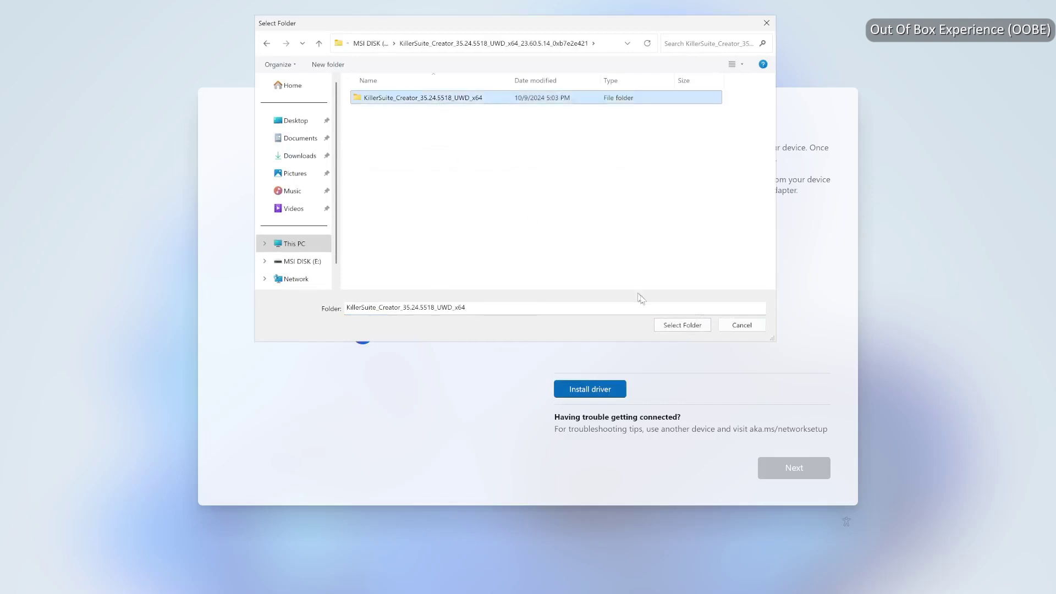
click(683, 327)
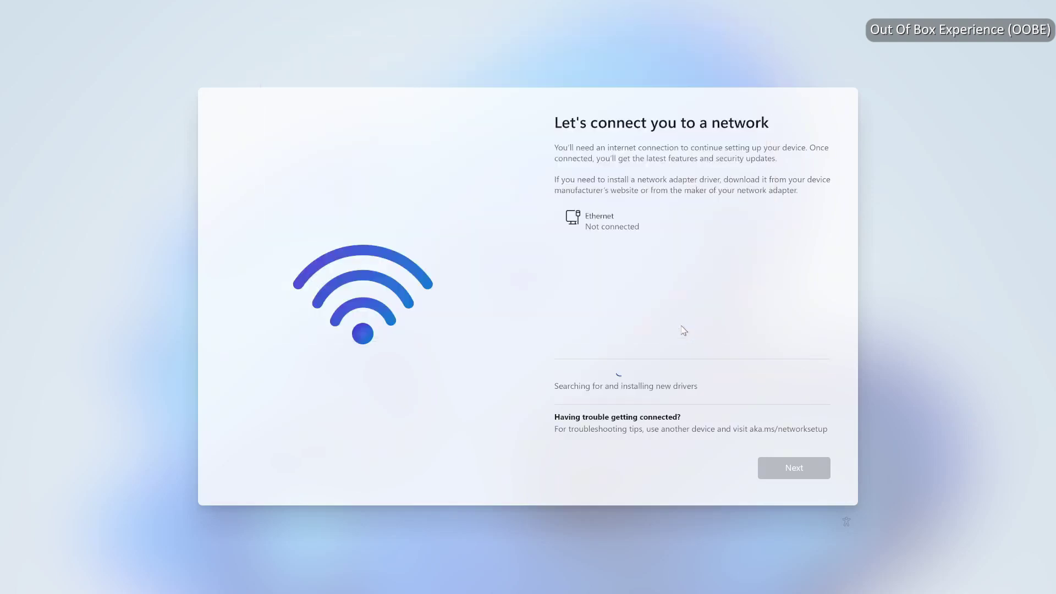
Connect to the MR7500-2.4G Wi-Fi network with its password and continue
scroll(721, 323, down, 3)
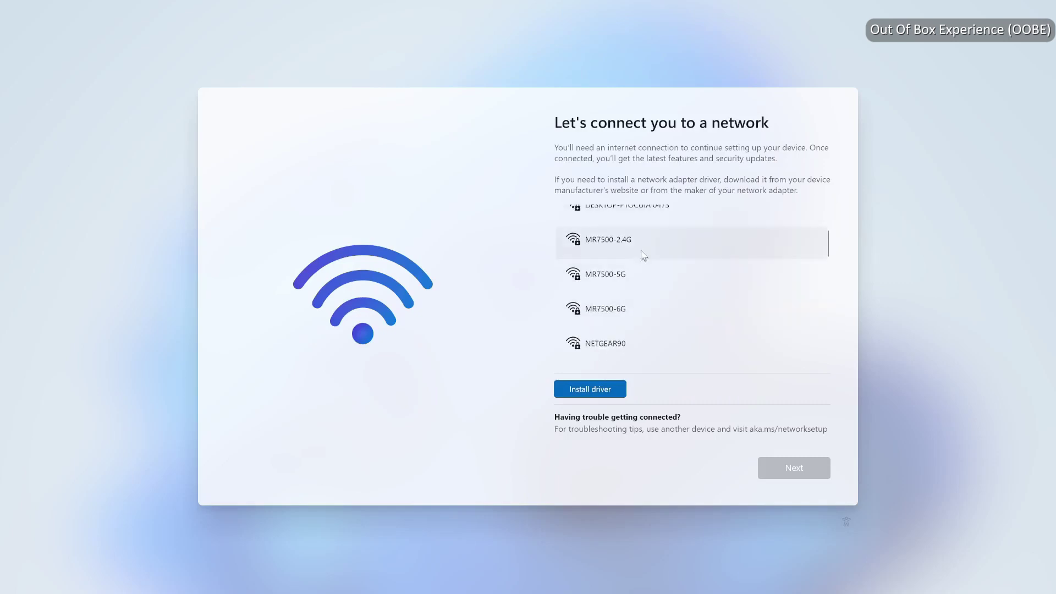
click(639, 250)
click(781, 290)
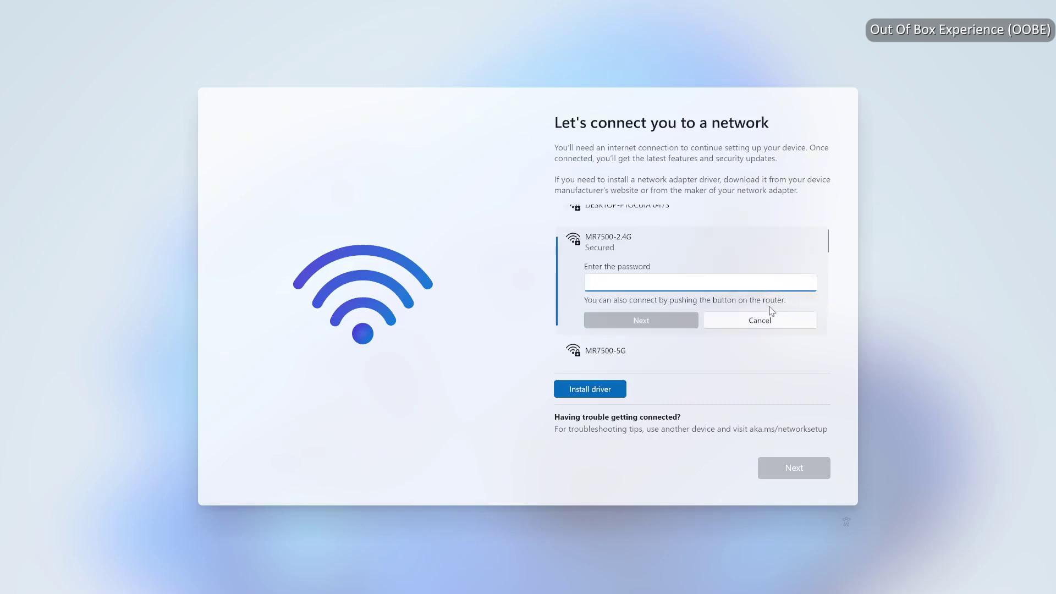
text(••••••••)
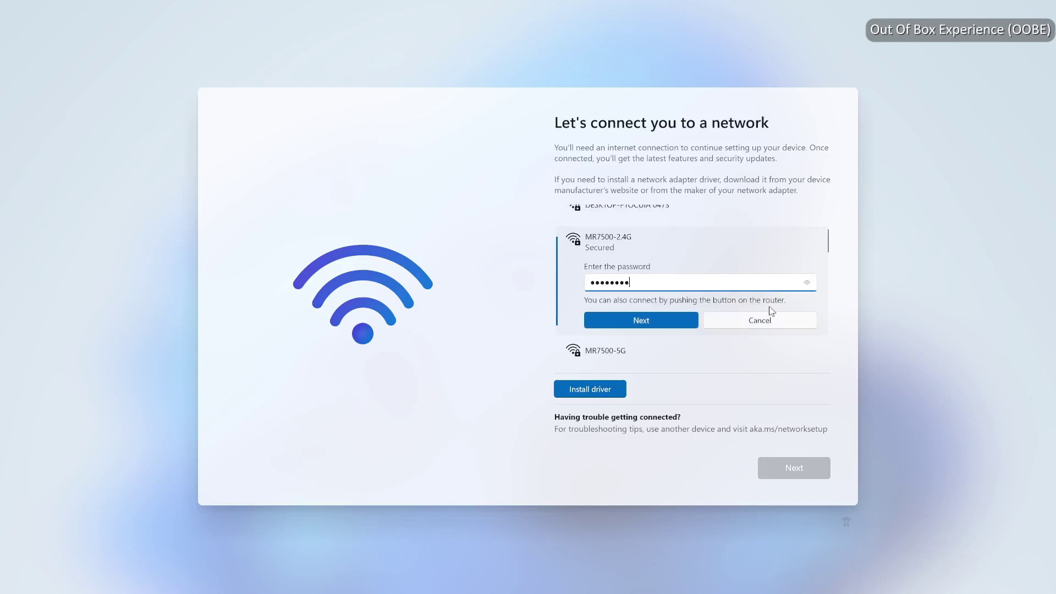
click(643, 321)
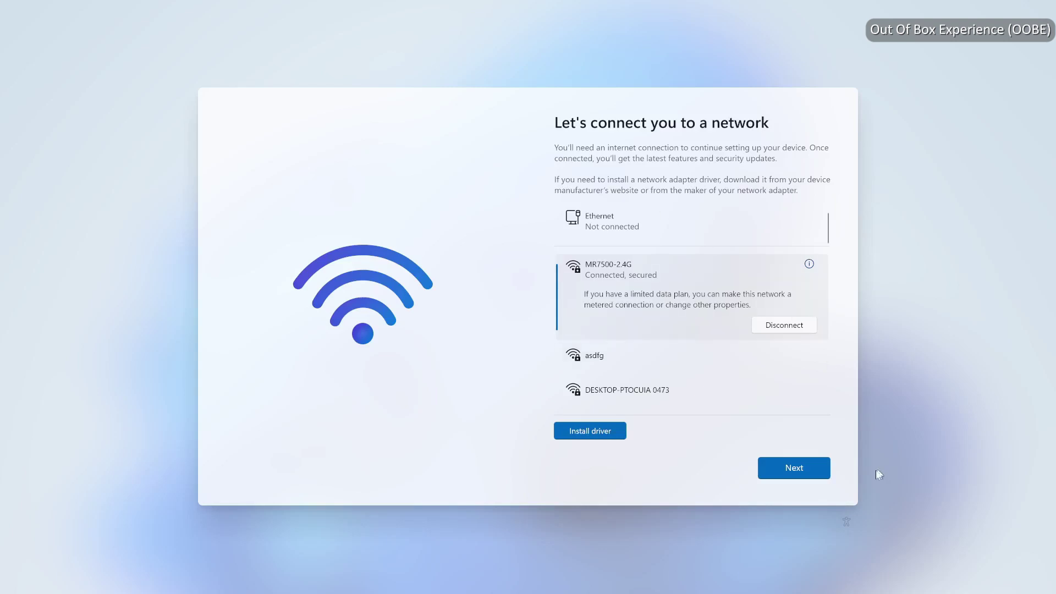
click(792, 467)
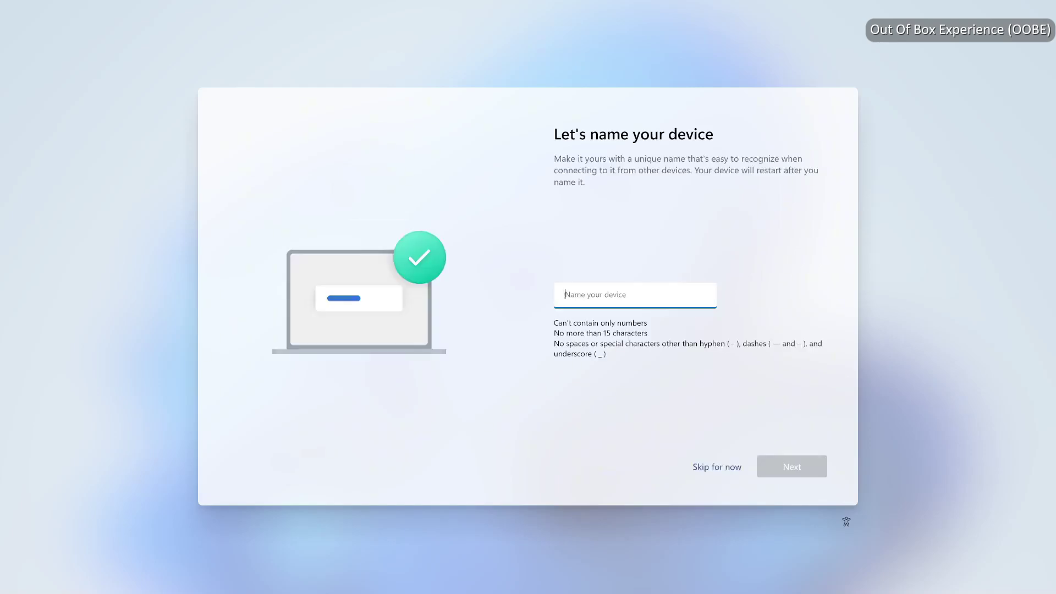
Name the device 'MSI', choose Set up for personal use, and start Microsoft account sign-in
text(MSI)
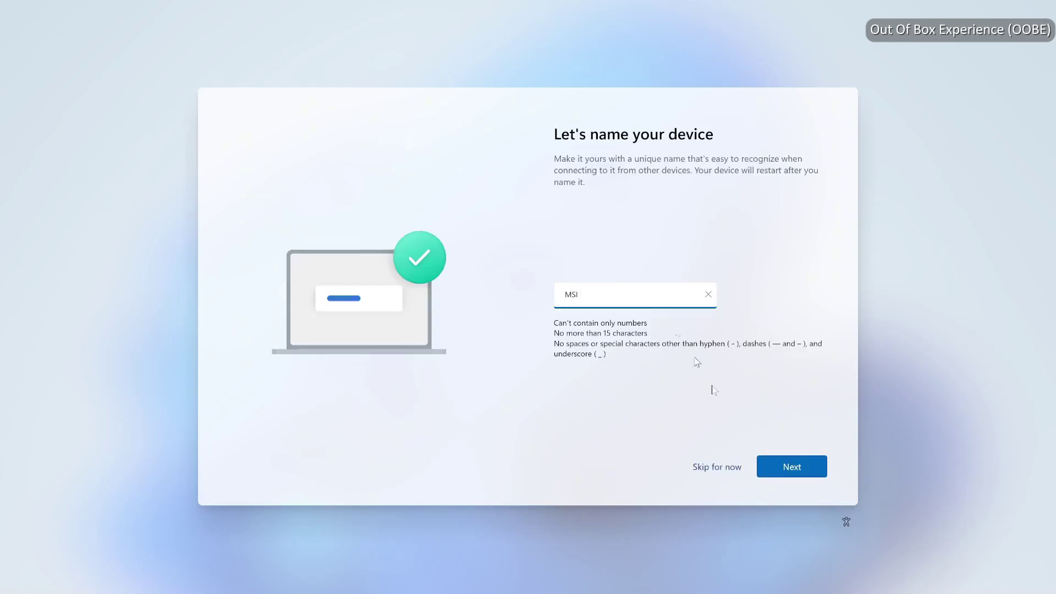
click(775, 464)
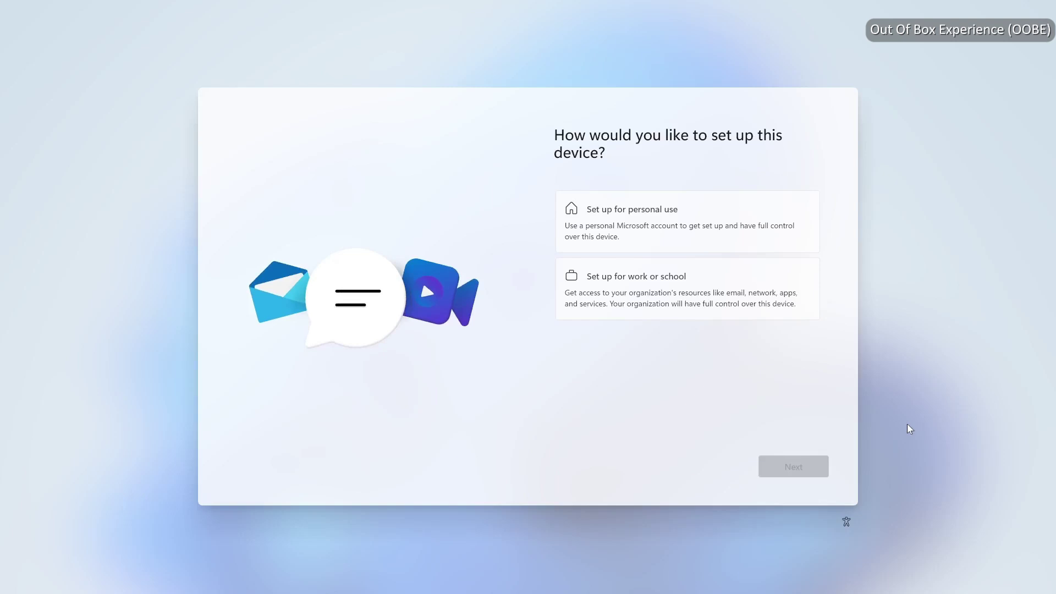
click(745, 247)
click(785, 467)
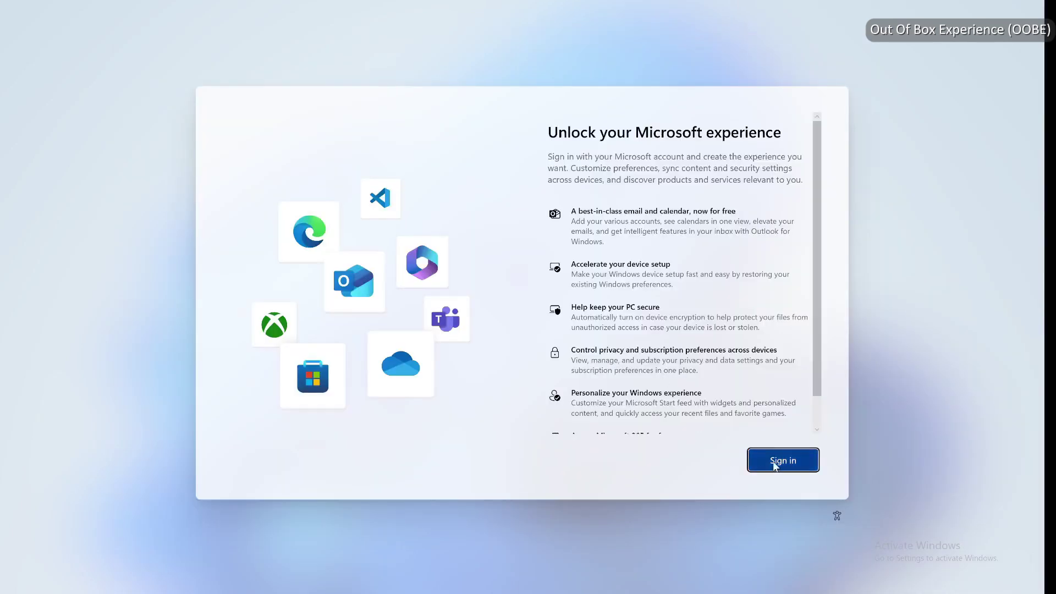
click(776, 461)
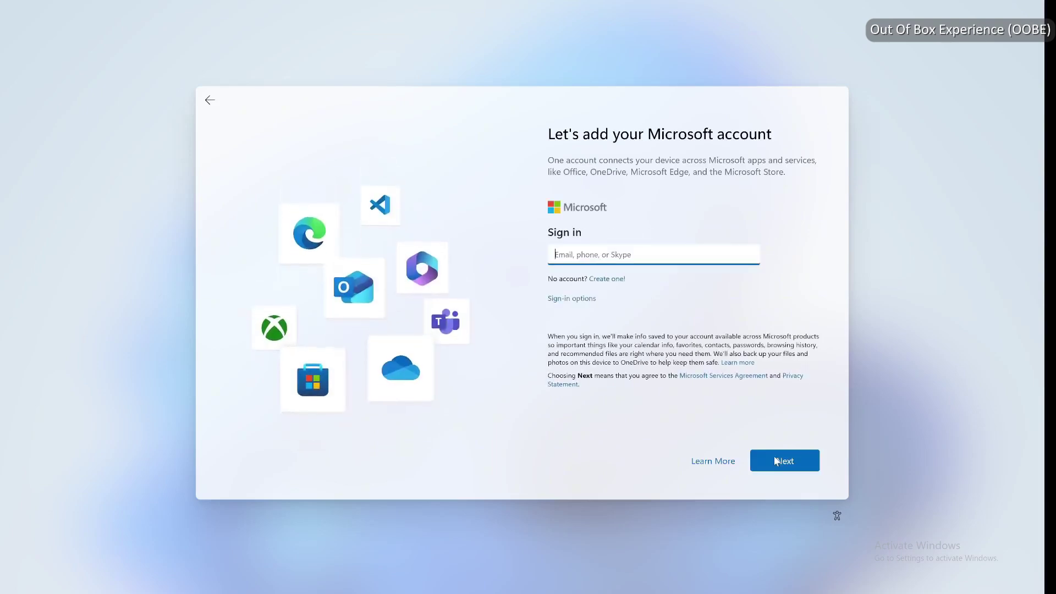
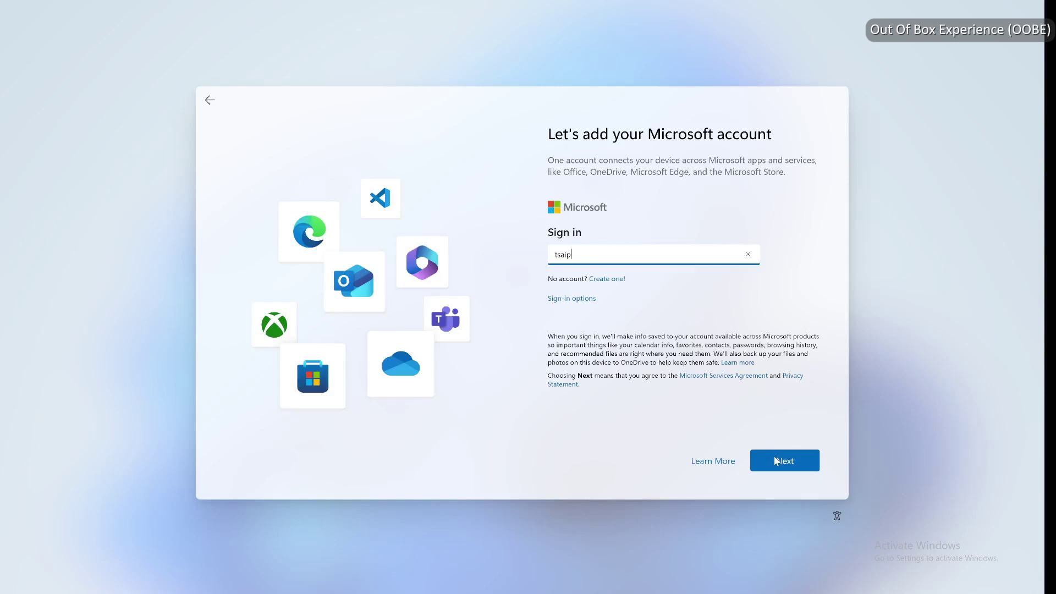
Sign in with the Microsoft account e-mail address and password
click(776, 461)
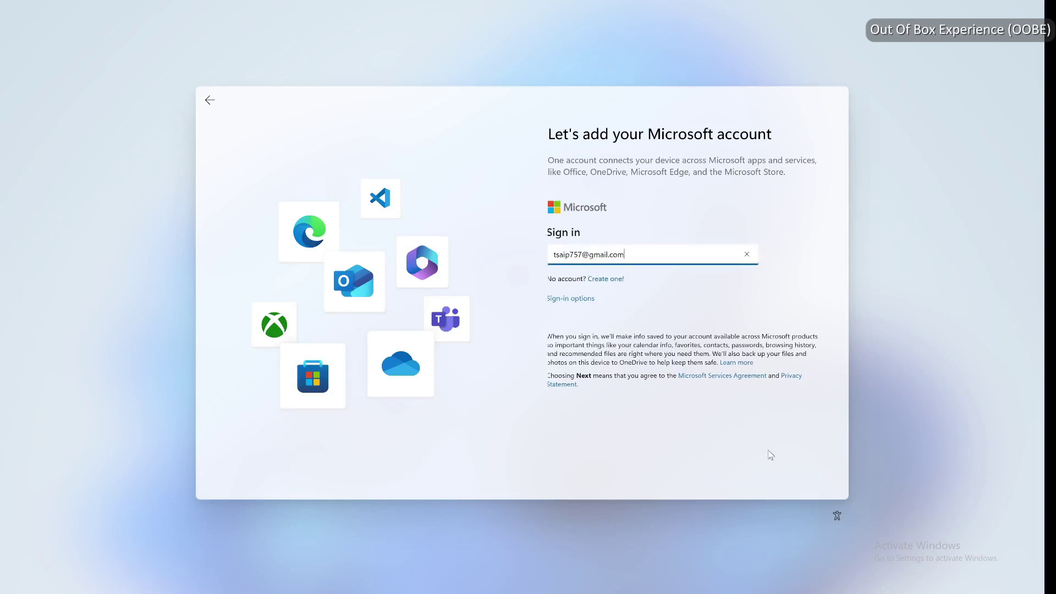
text(••••••••••)
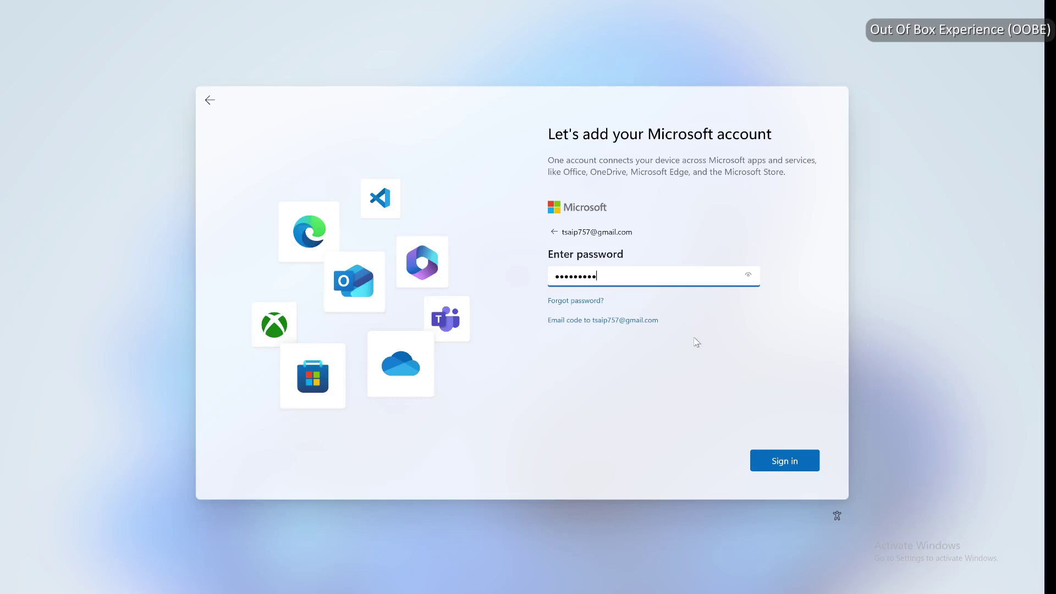
click(766, 453)
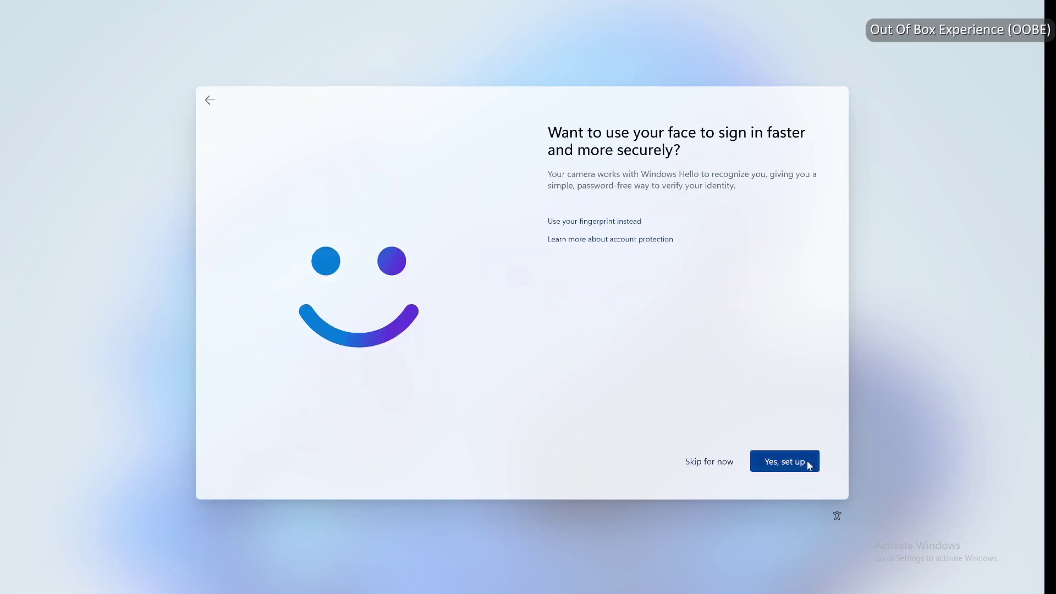
Skip face sign-in, create and confirm a six-digit PIN, and move through privacy settings
click(728, 461)
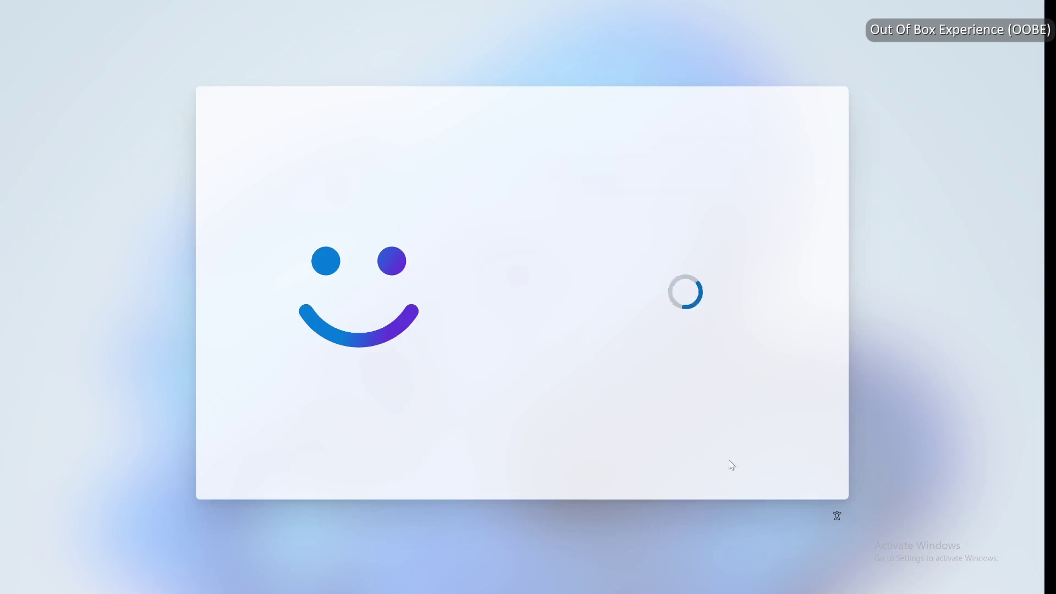
click(761, 466)
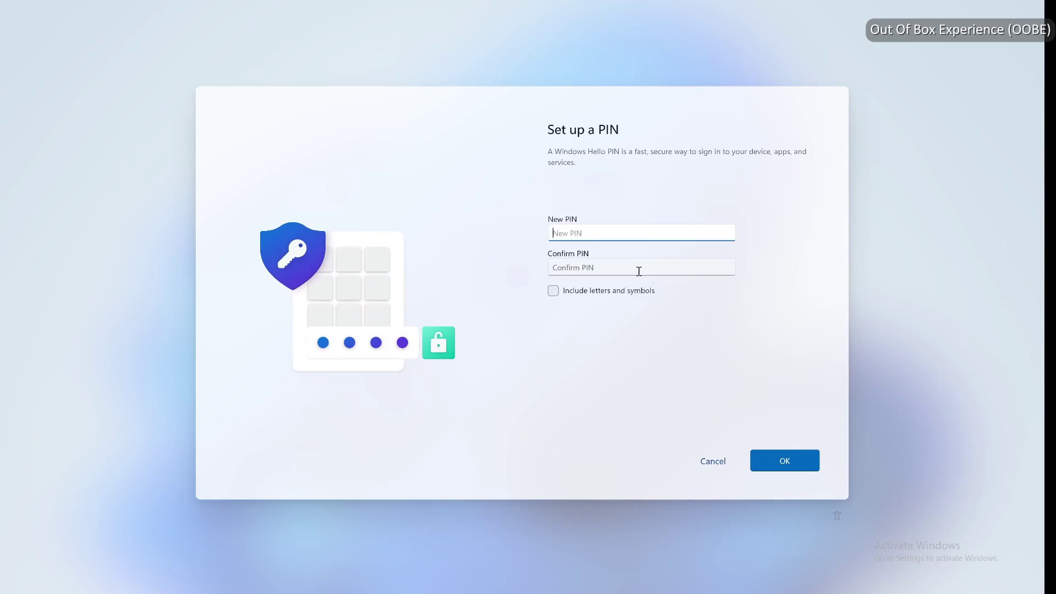
text(123456)
click(639, 272)
text(123456)
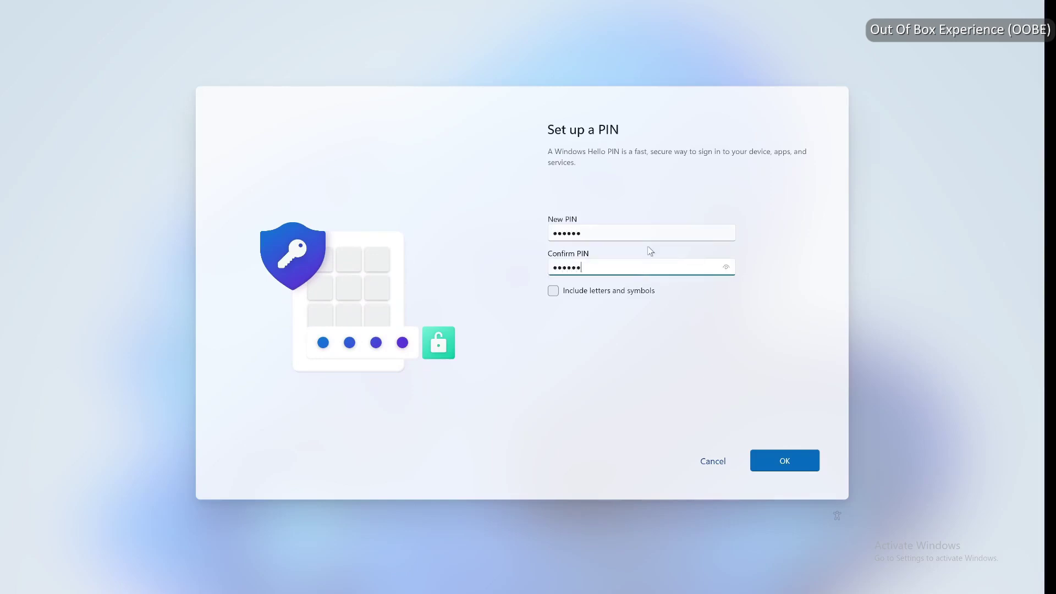
click(778, 468)
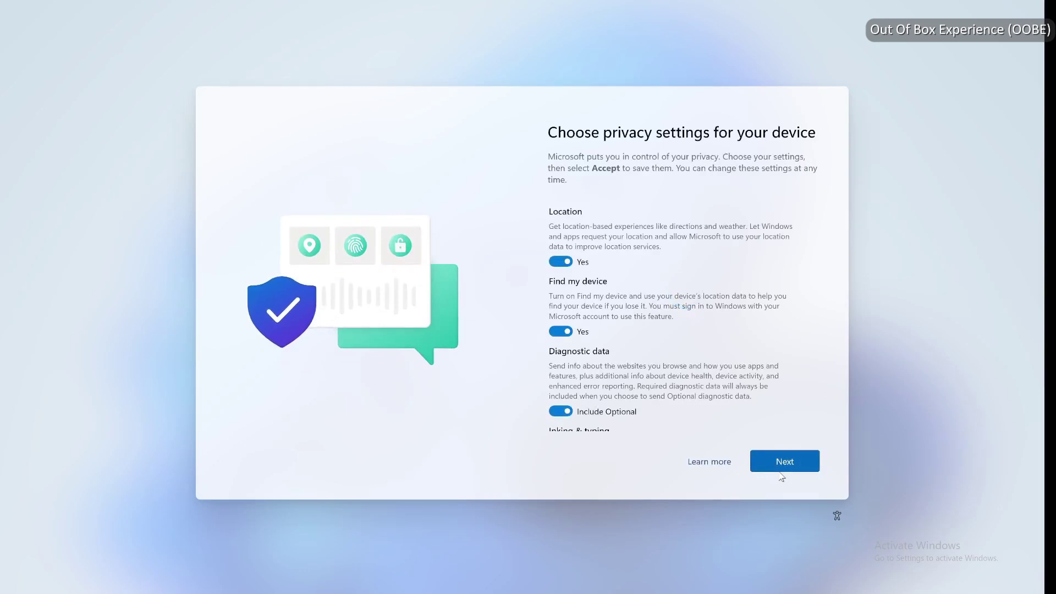
click(784, 465)
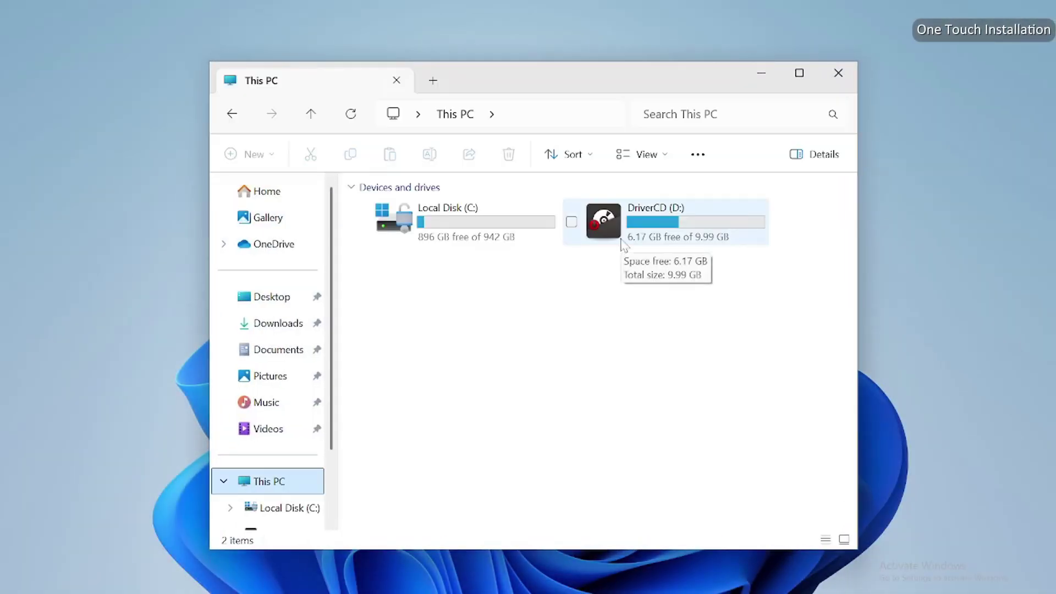
Open DriverCD (D:) and run CDSetup to launch MSI Driver Install
double_click(621, 240)
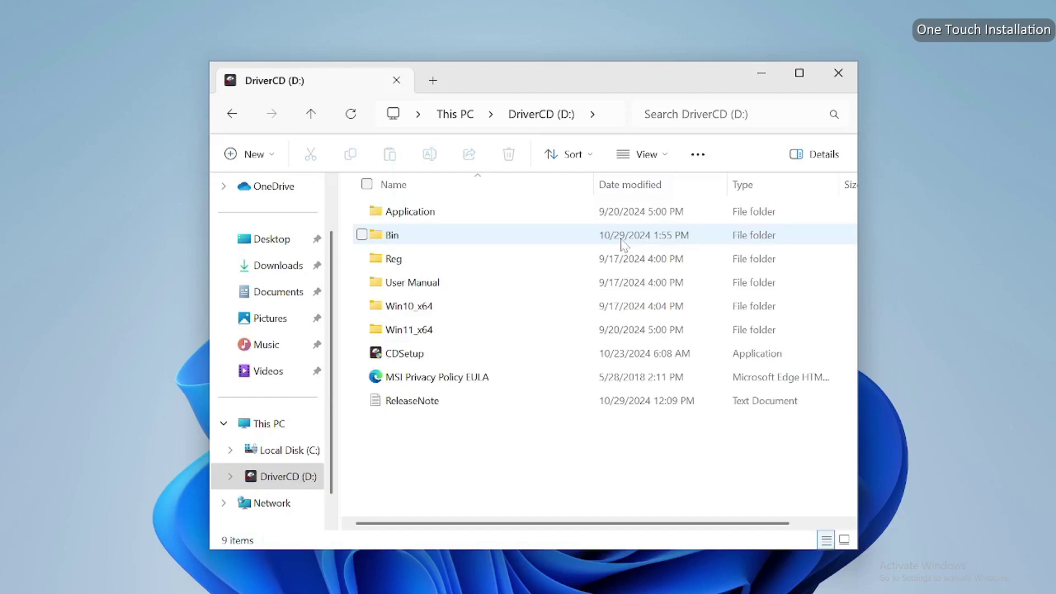
double_click(532, 353)
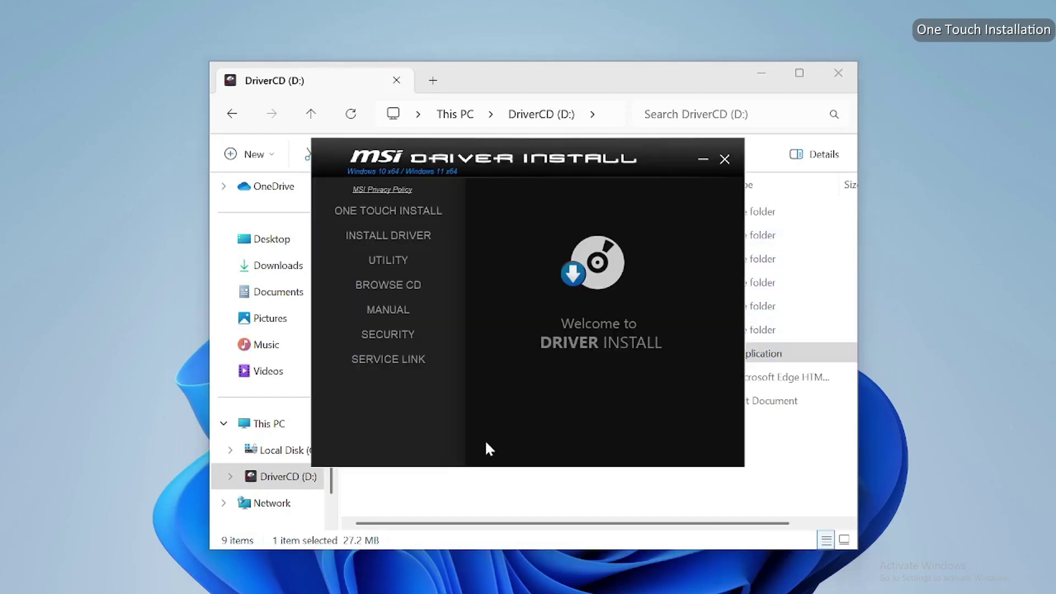
Run ONE TOUCH INSTALL, confirm the Bluetooth and Norton prompts, and dismiss the finished message
click(426, 215)
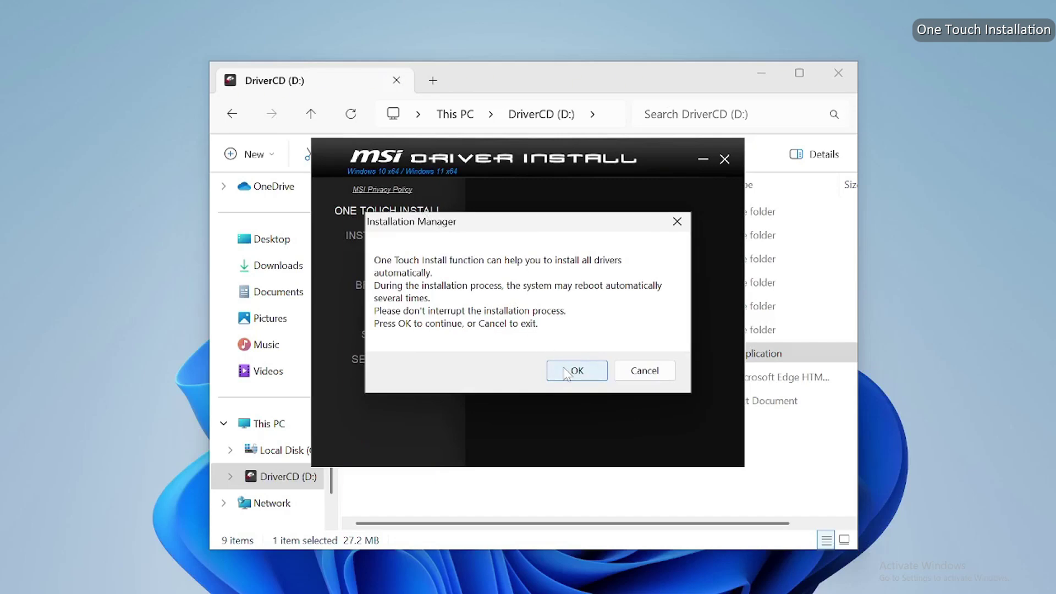
click(574, 371)
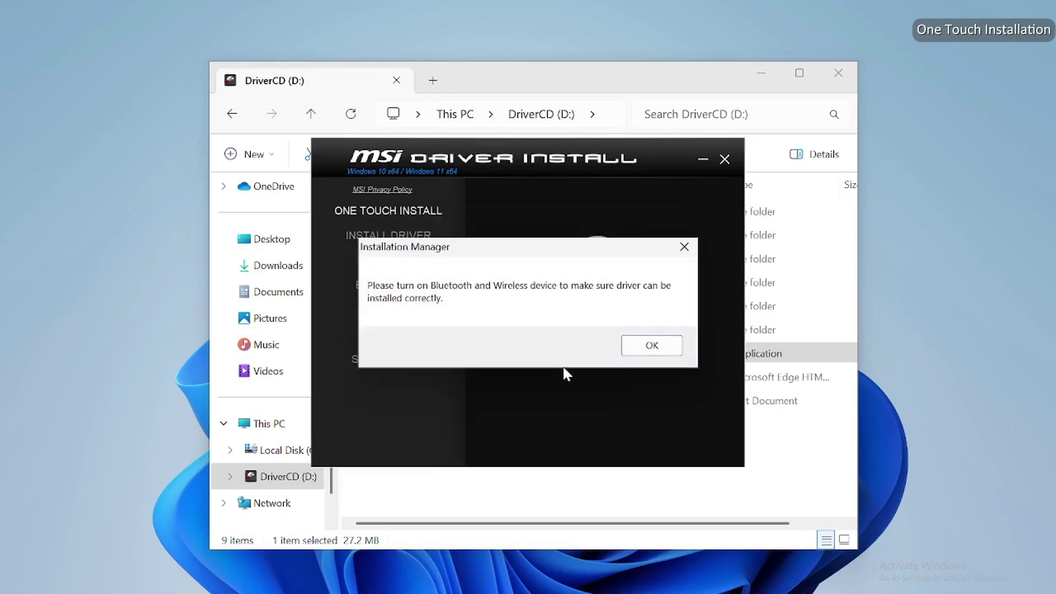
click(655, 352)
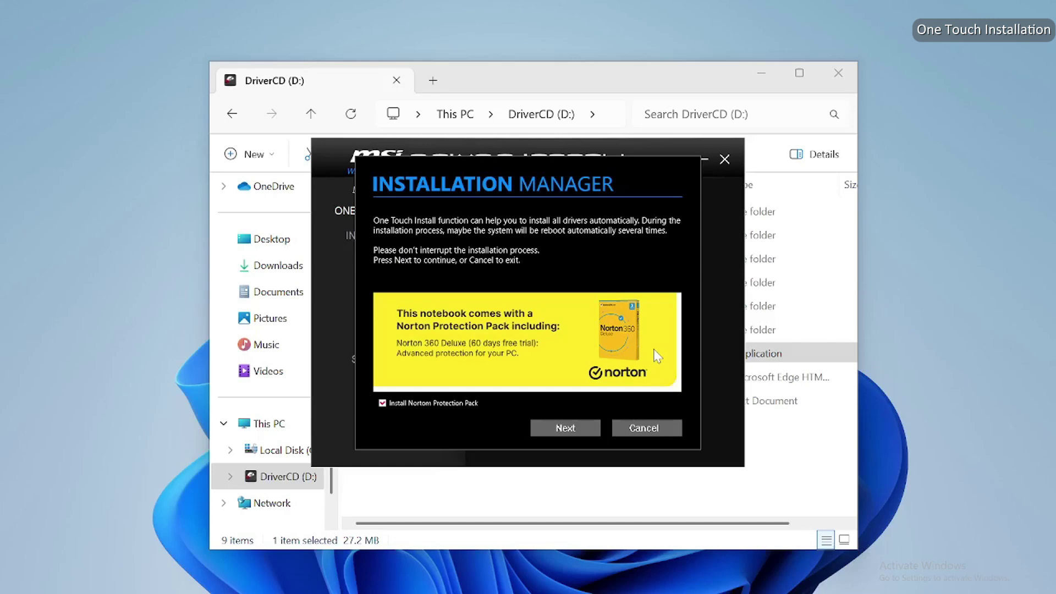
click(573, 427)
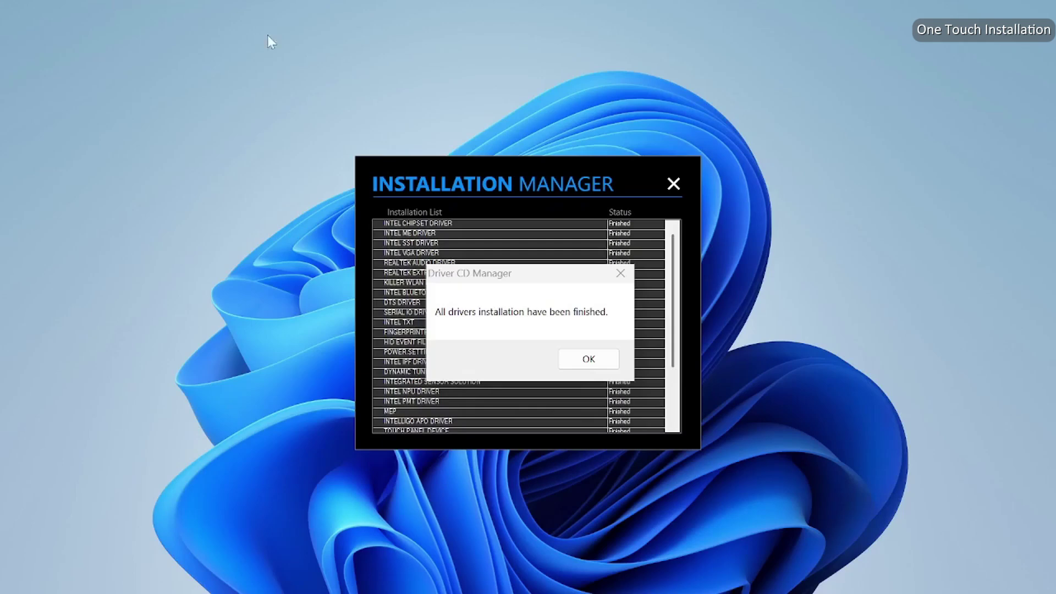
click(587, 359)
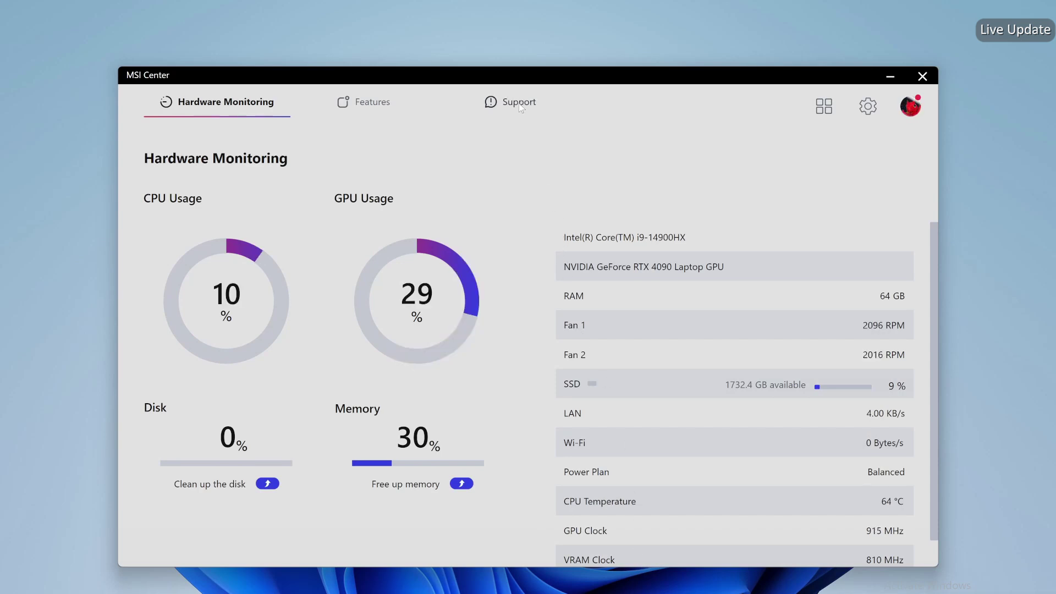
Open MSI Center's Live Update, then run setup from the PureStudio folder for NVIDIA driver 552.22
mouse_move(520, 107)
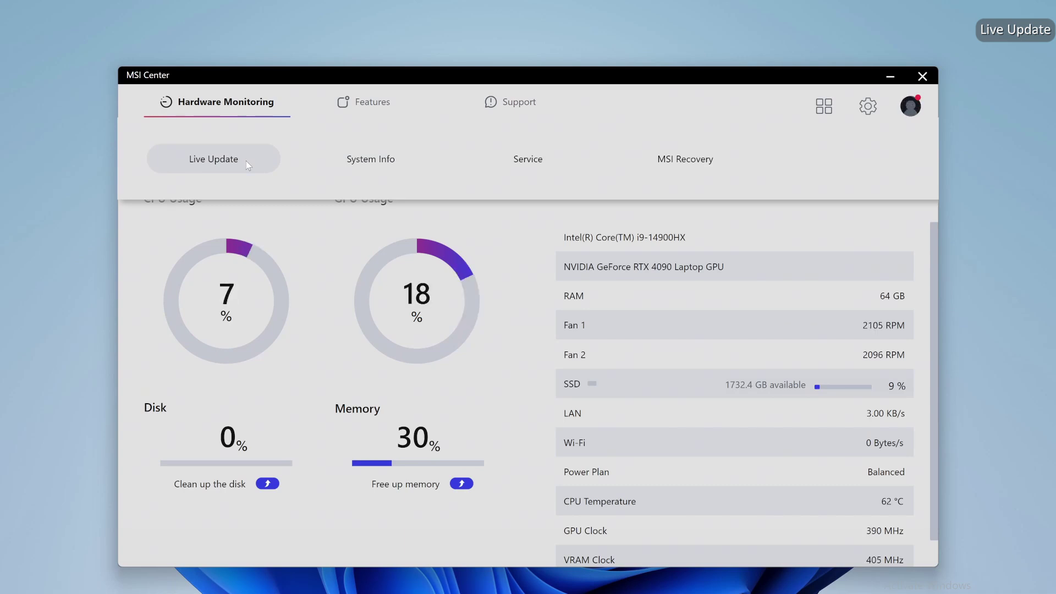
click(246, 160)
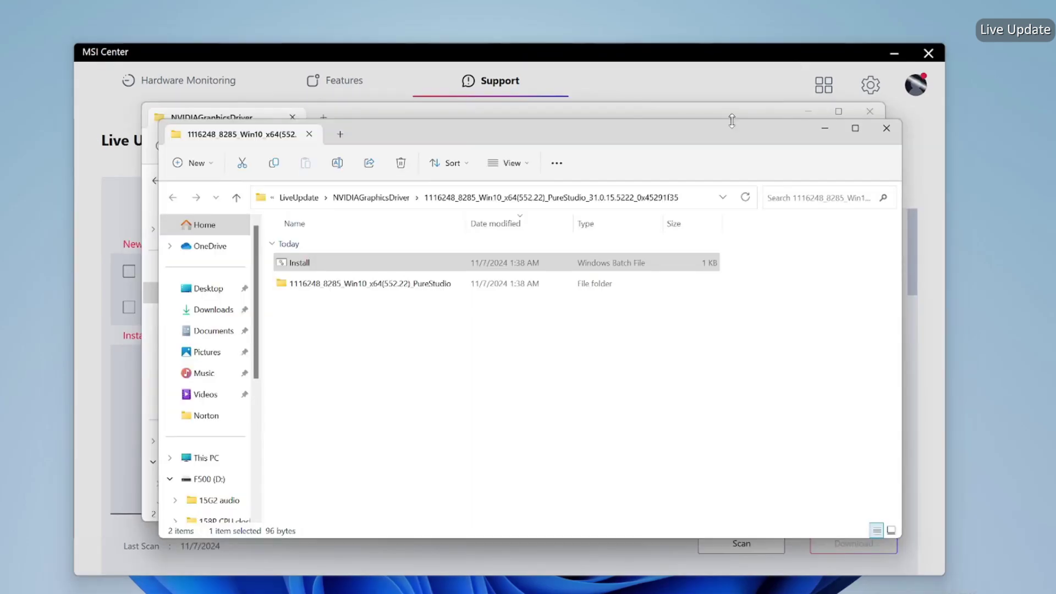
double_click(506, 286)
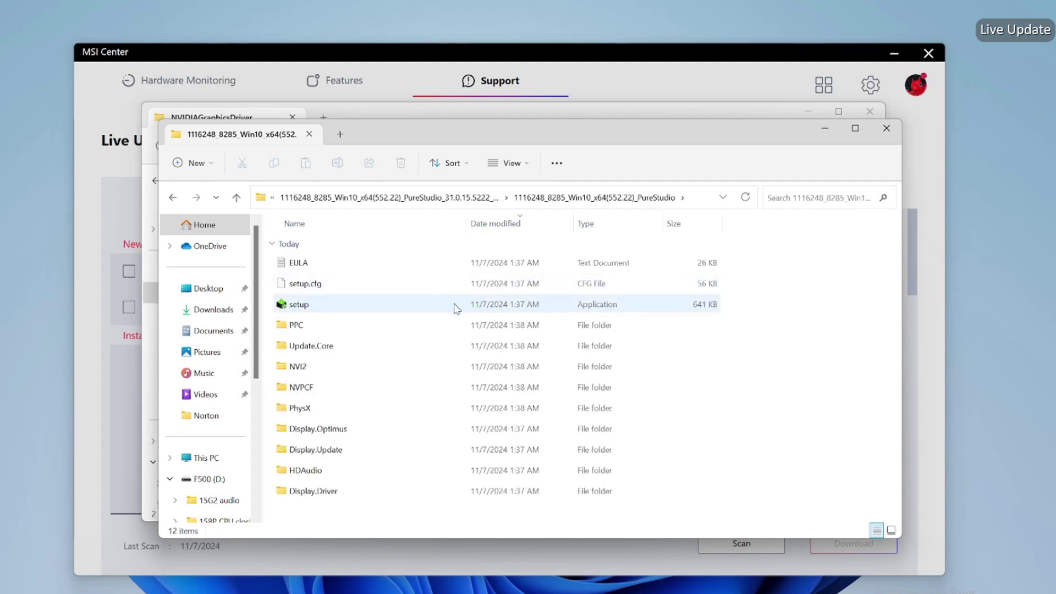
double_click(454, 306)
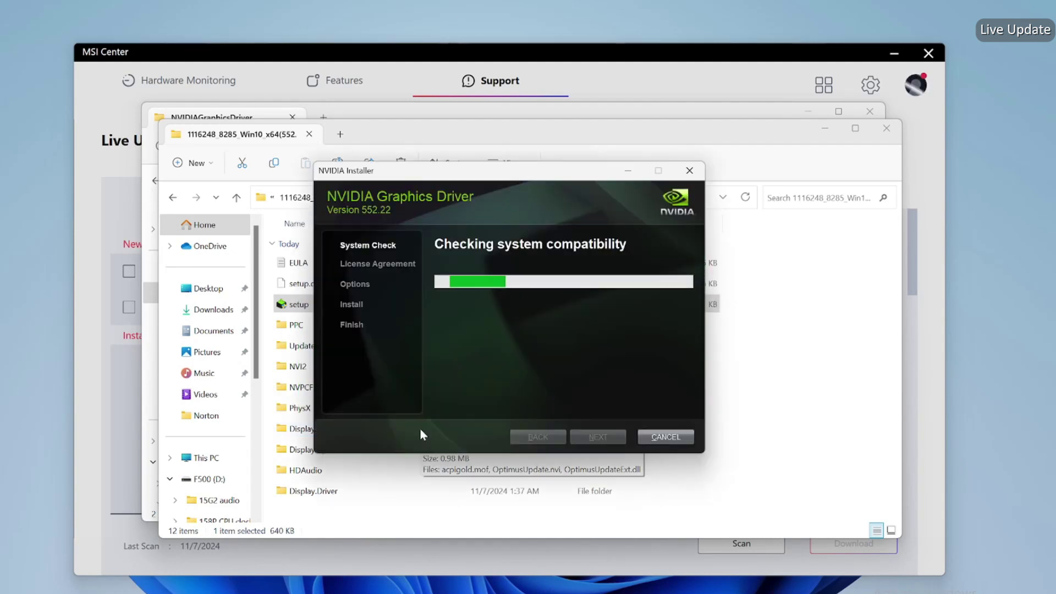
Accept the NVIDIA licence, start an Express (Recommended) install, and close MSI Center
click(824, 127)
click(808, 113)
click(894, 53)
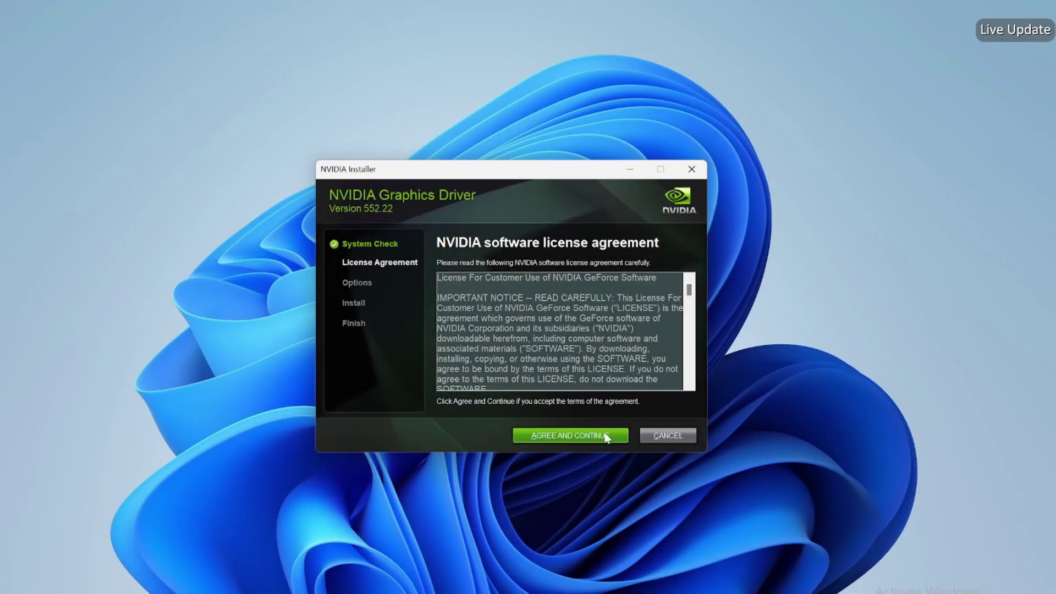
click(605, 436)
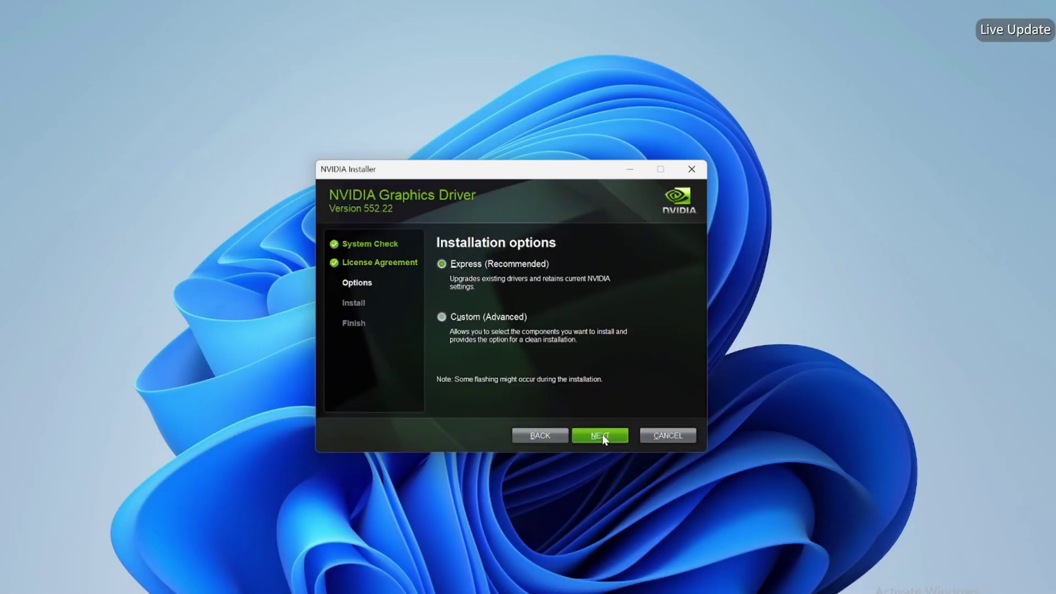
click(603, 436)
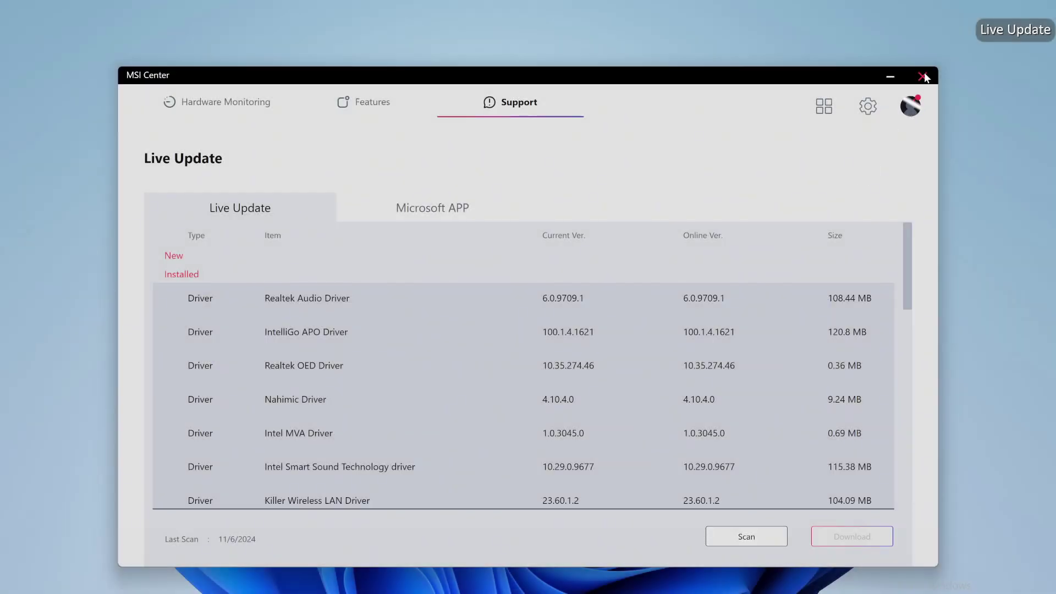
click(924, 76)
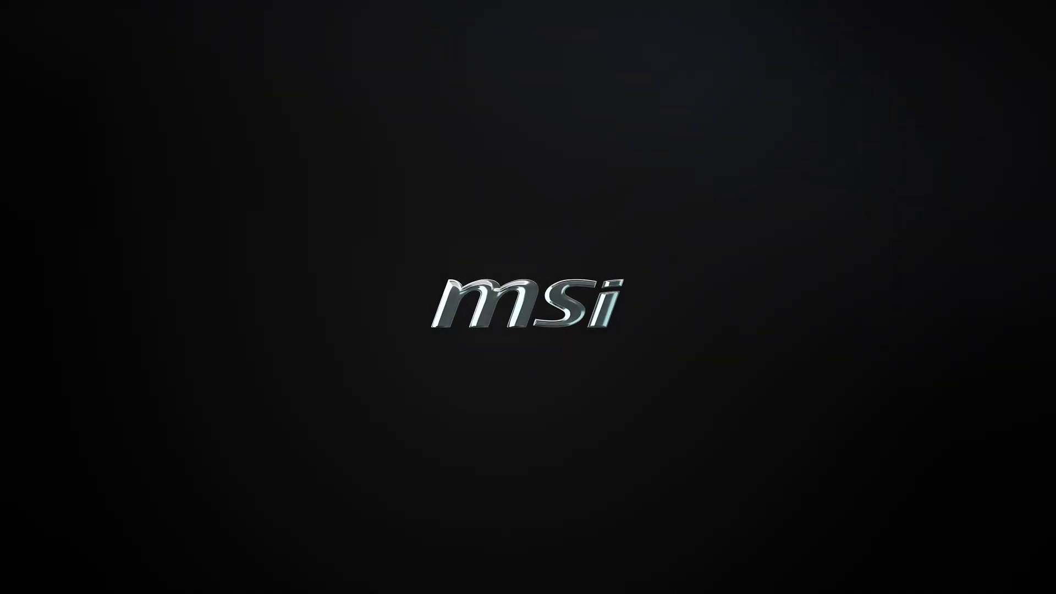